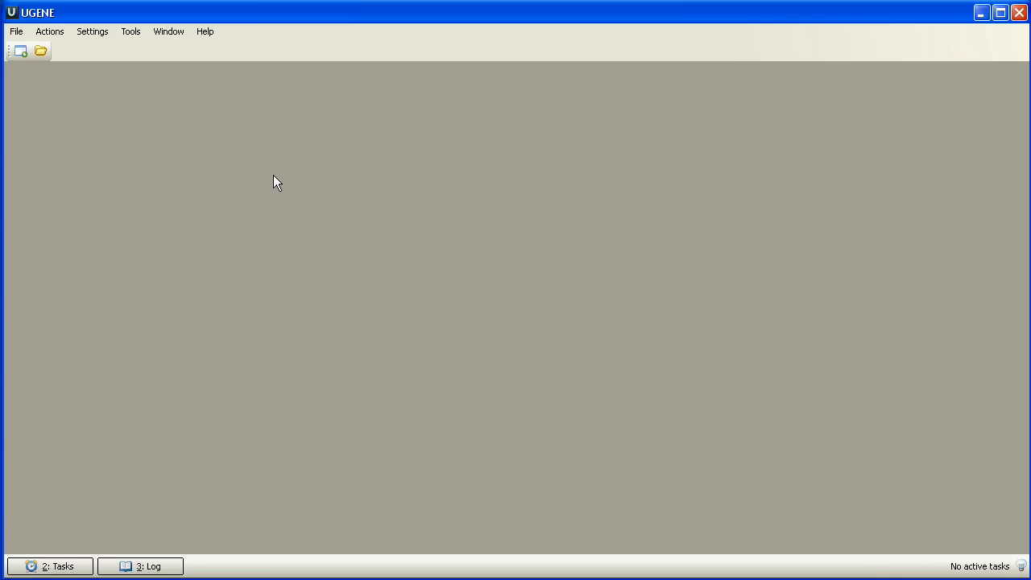
- Open the human_T1.fa sequence file
click(42, 53)
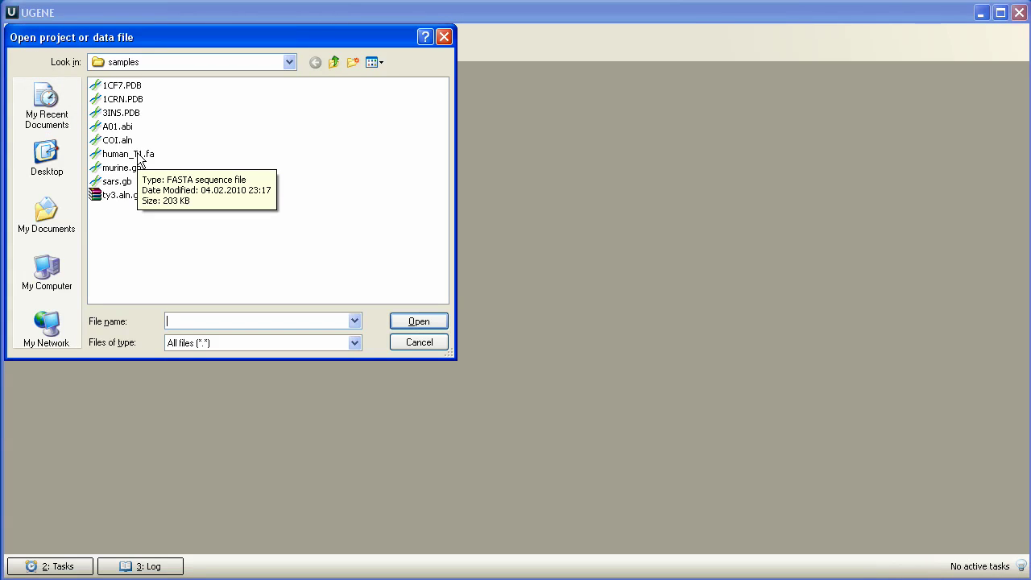
click(139, 155)
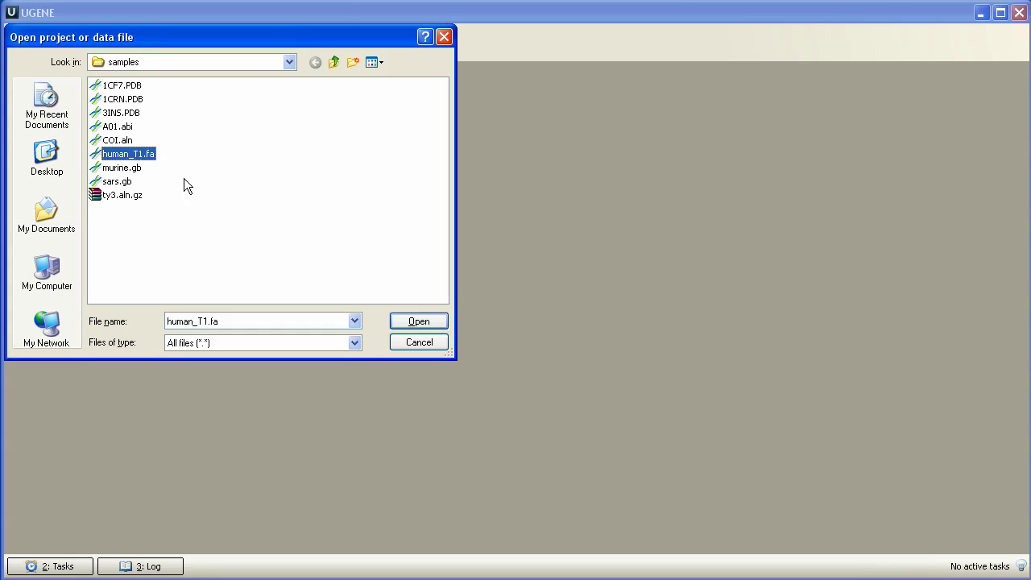
click(406, 322)
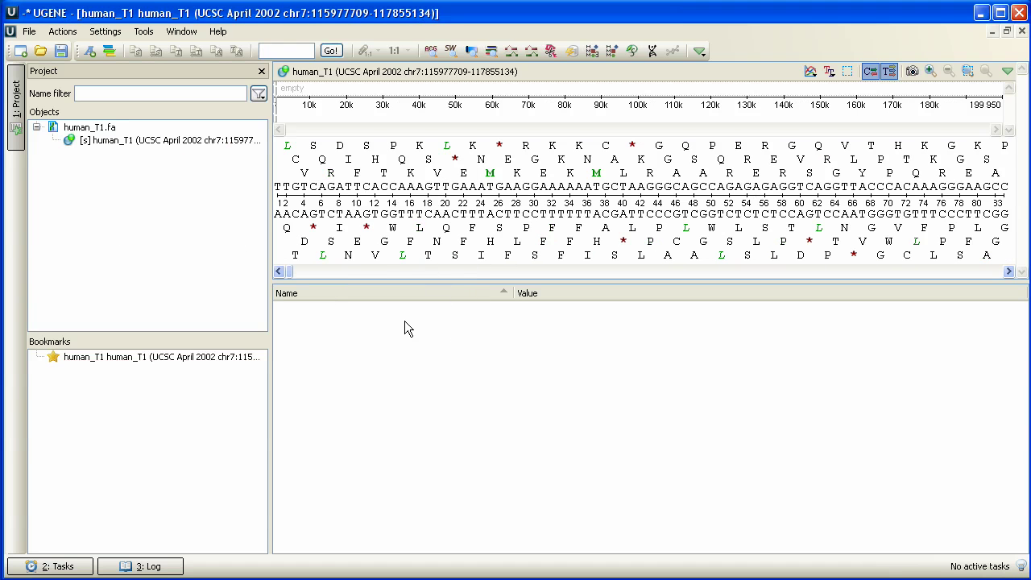
- Open the Episode_4.gb annotation file by pasting its path
click(40, 51)
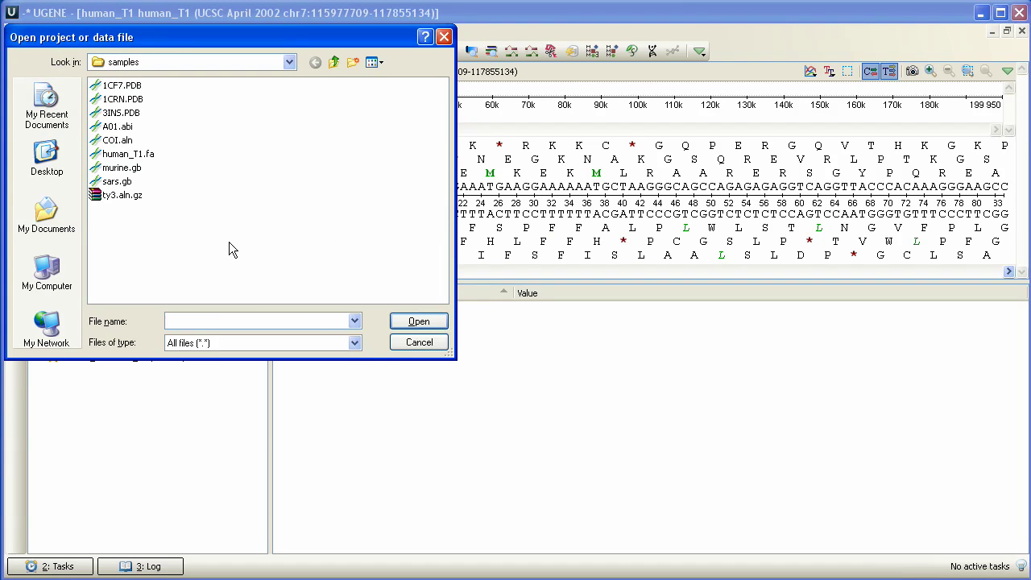
text(C:\Documents and Settings\Plummet\Episode_4.gb)
drag(292, 320, 353, 325)
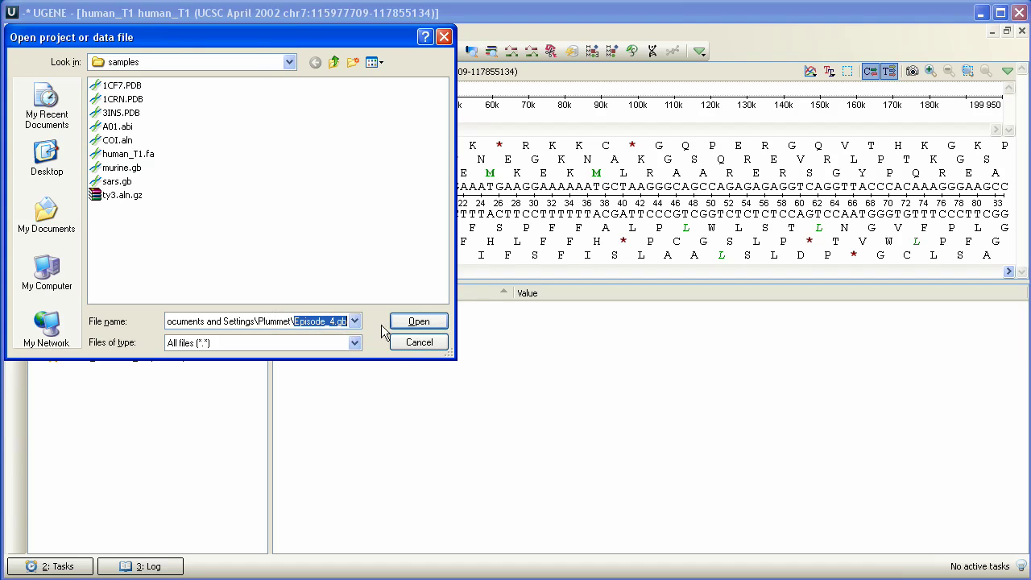
click(408, 323)
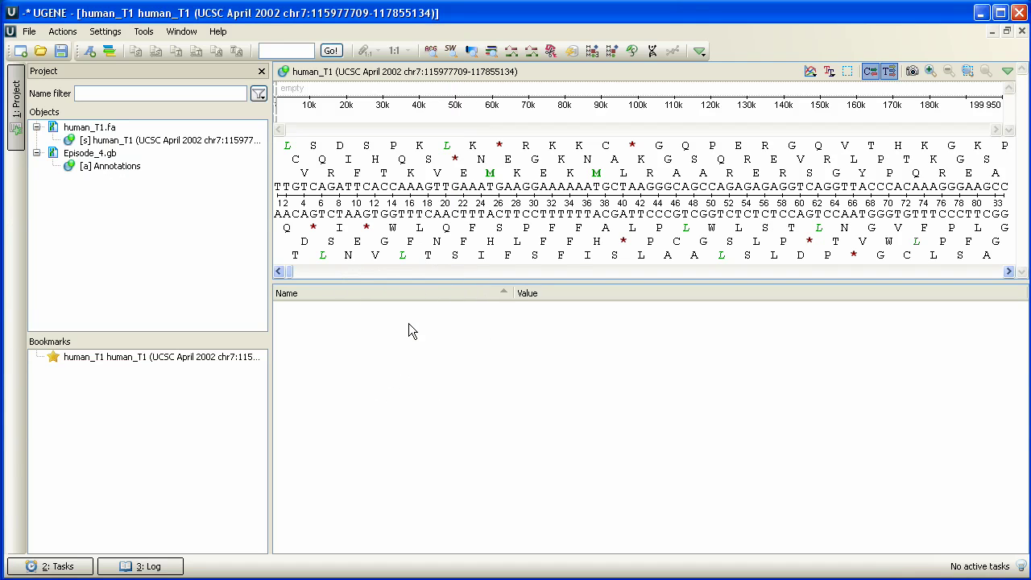
- Drag the Episode_4.gb Annotations object onto the human_T1 sequence view and confirm the association
click(142, 166)
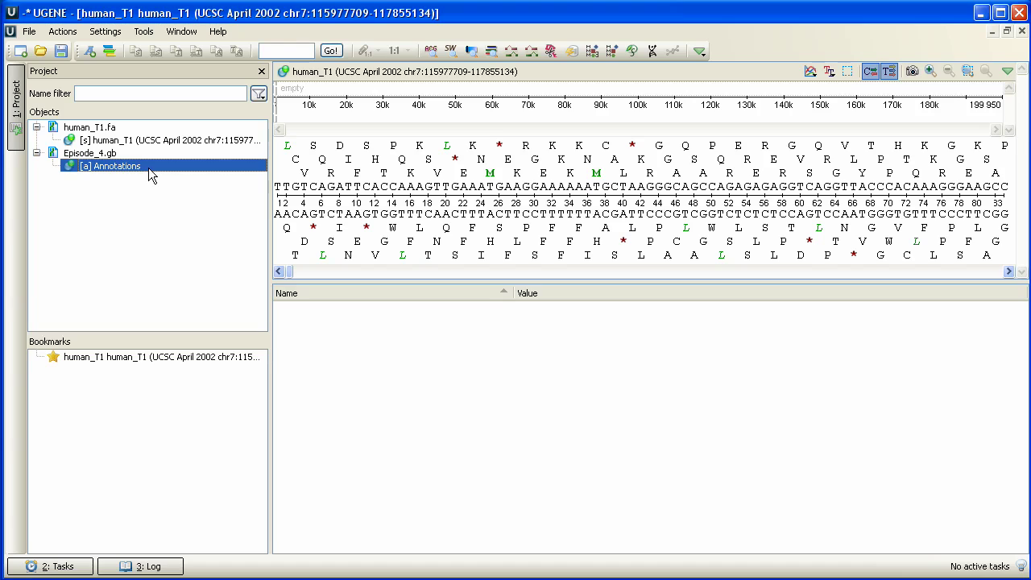
drag(148, 167, 483, 136)
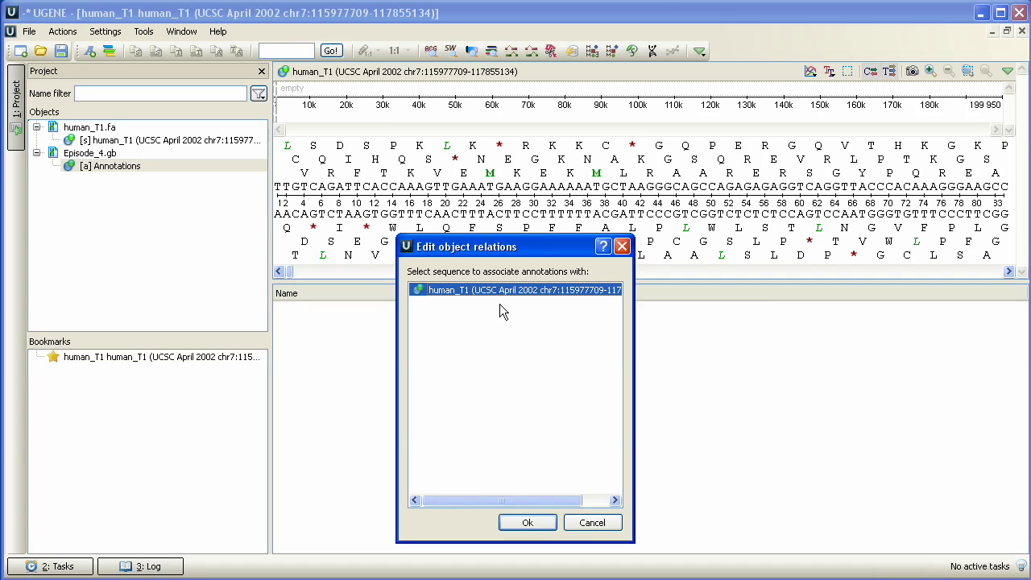
click(525, 522)
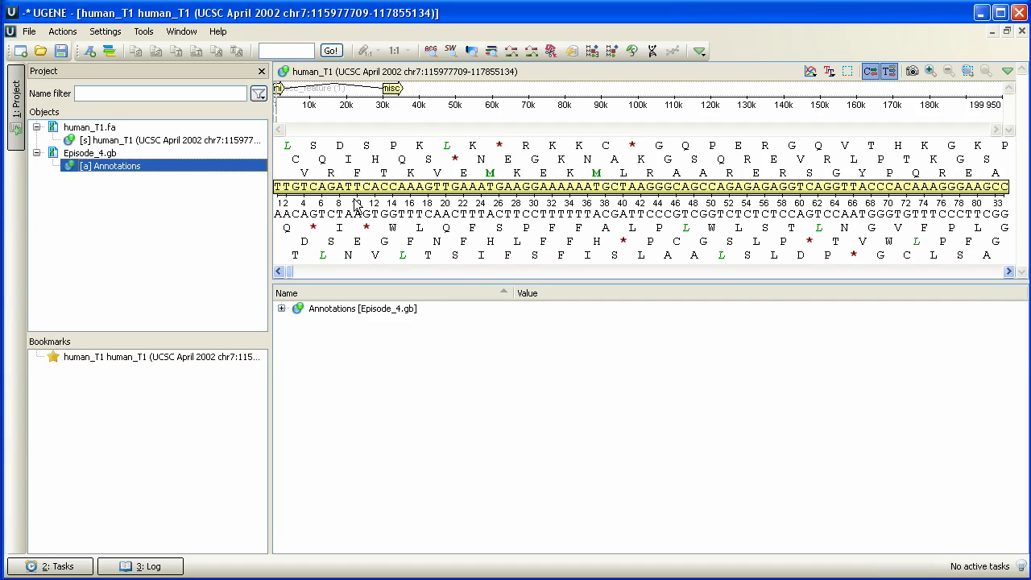
- Expand the Episode_4.gb annotation table and select the misc_feature group
click(295, 310)
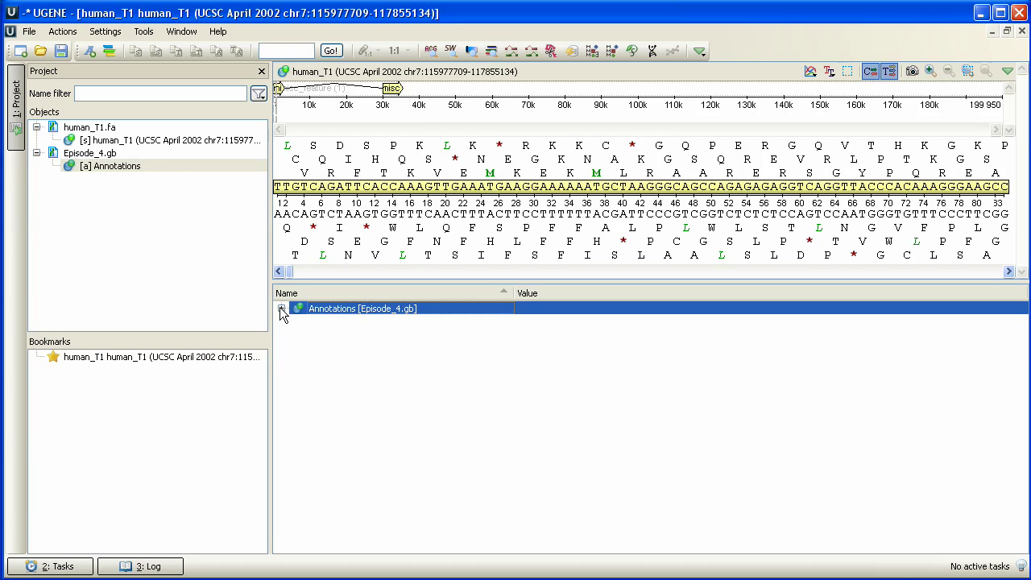
click(280, 309)
click(325, 322)
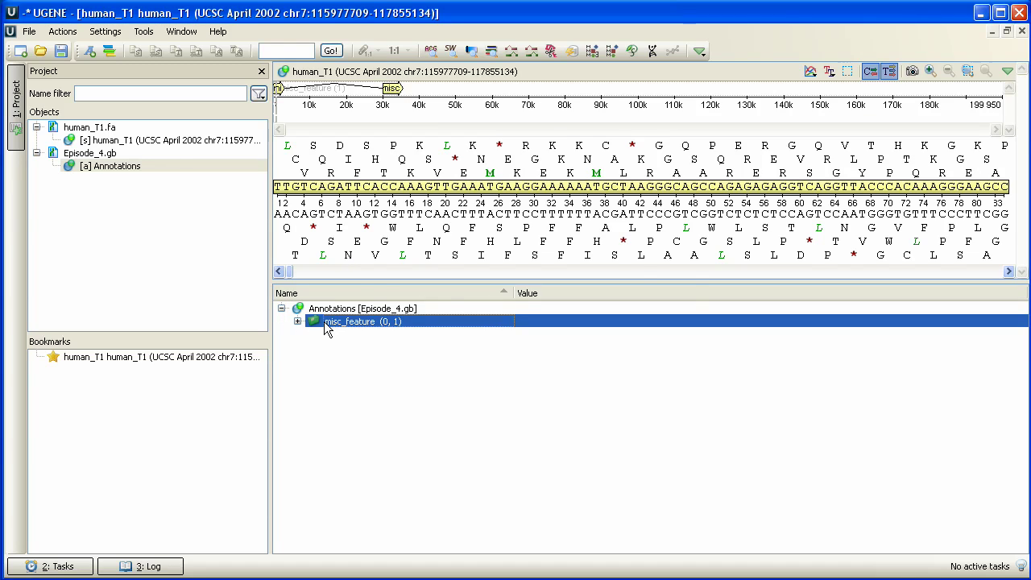
- Create annotation misc_feature2 at 3000..20000 on the complementary strand
key(ctrl+n)
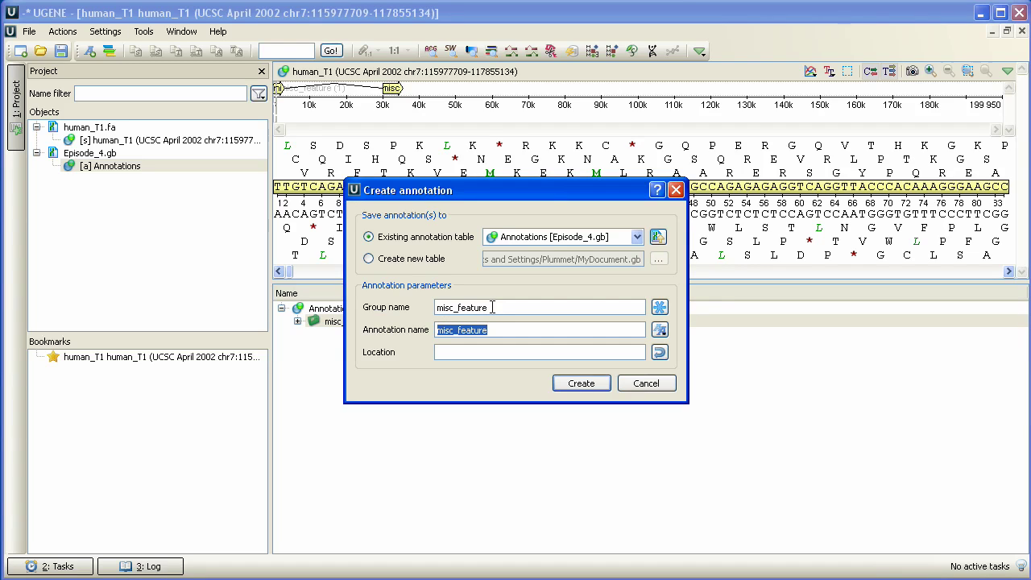
click(496, 329)
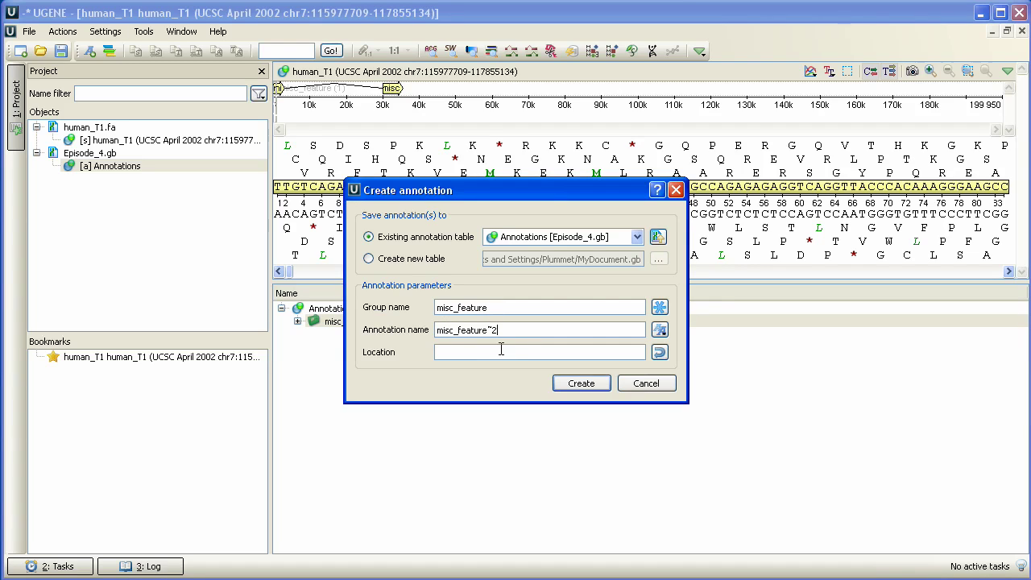
key(BackSpace)
click(494, 349)
text(3000..20000)
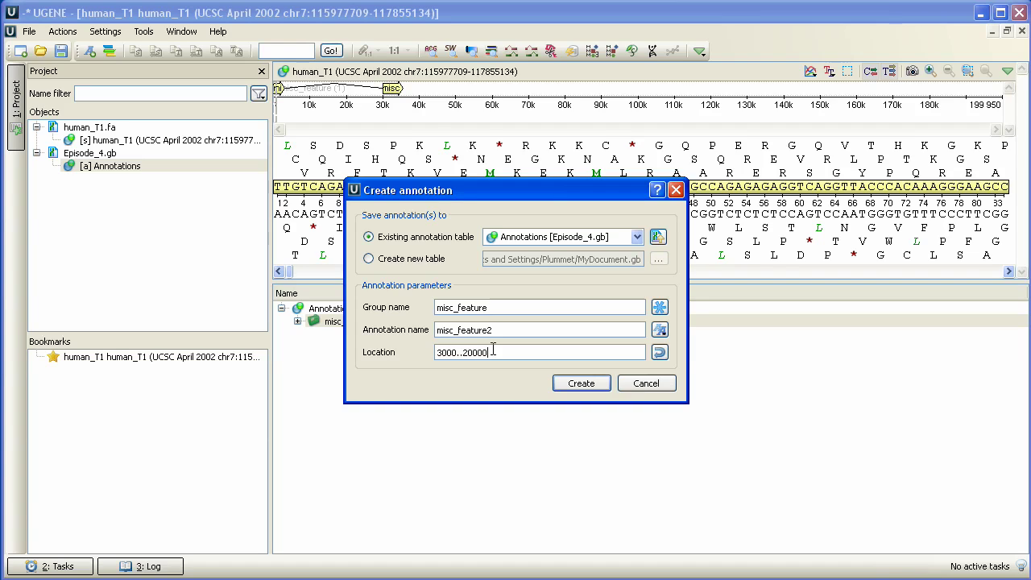
click(660, 355)
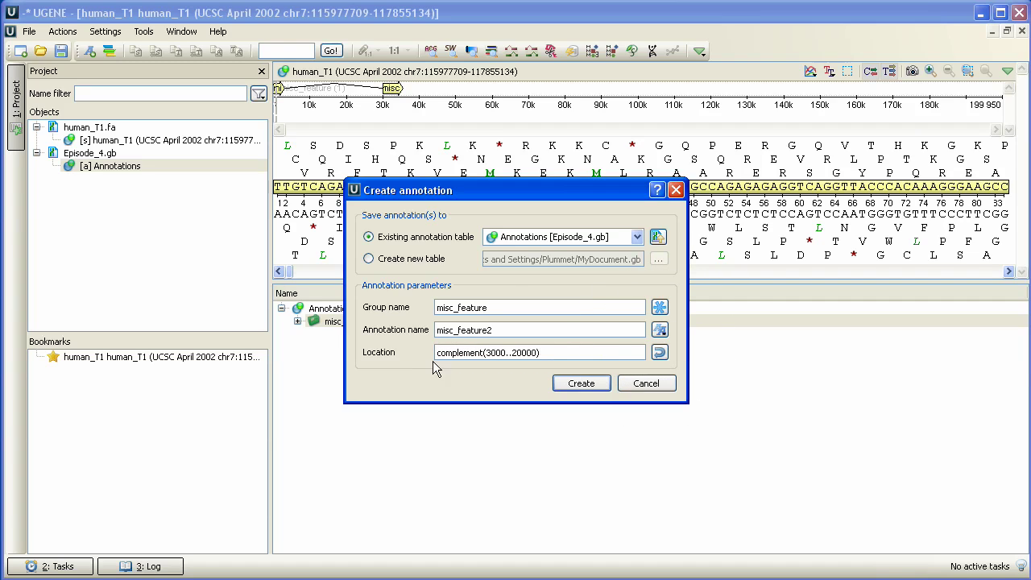
click(581, 386)
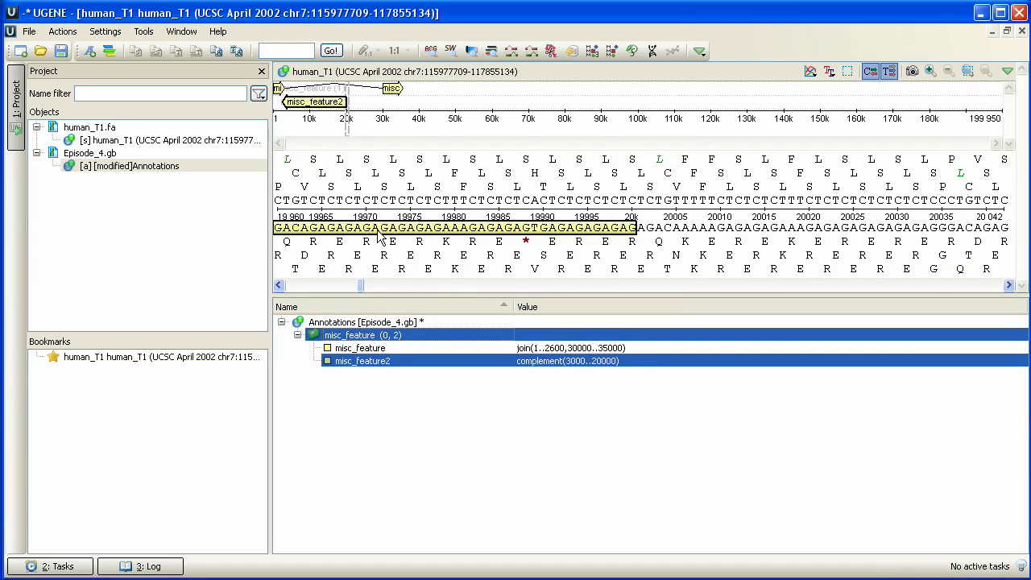
- Create annotation misc_feature3 at 50000..60000 in a new group named new_group
click(316, 117)
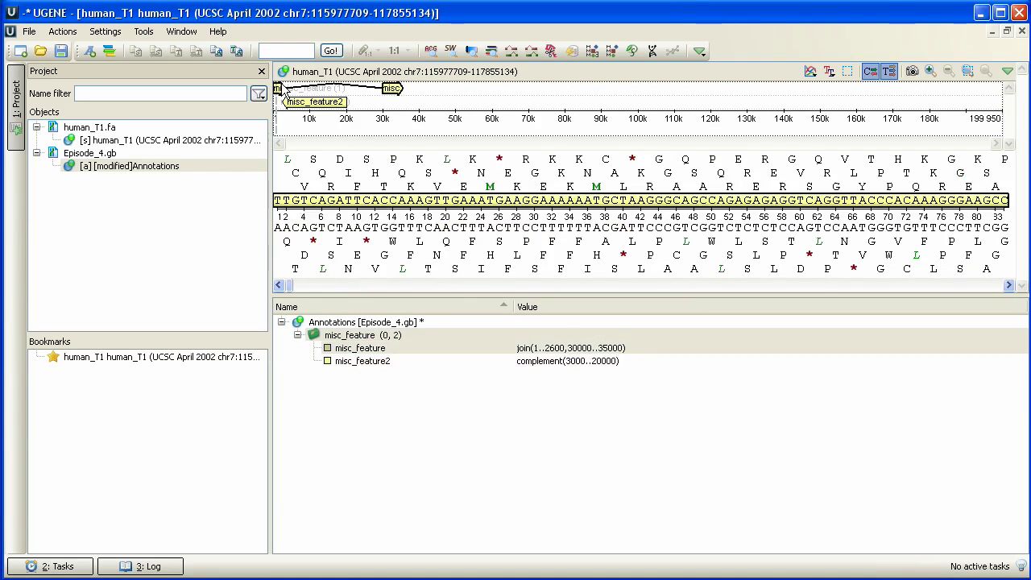
key(ctrl+n)
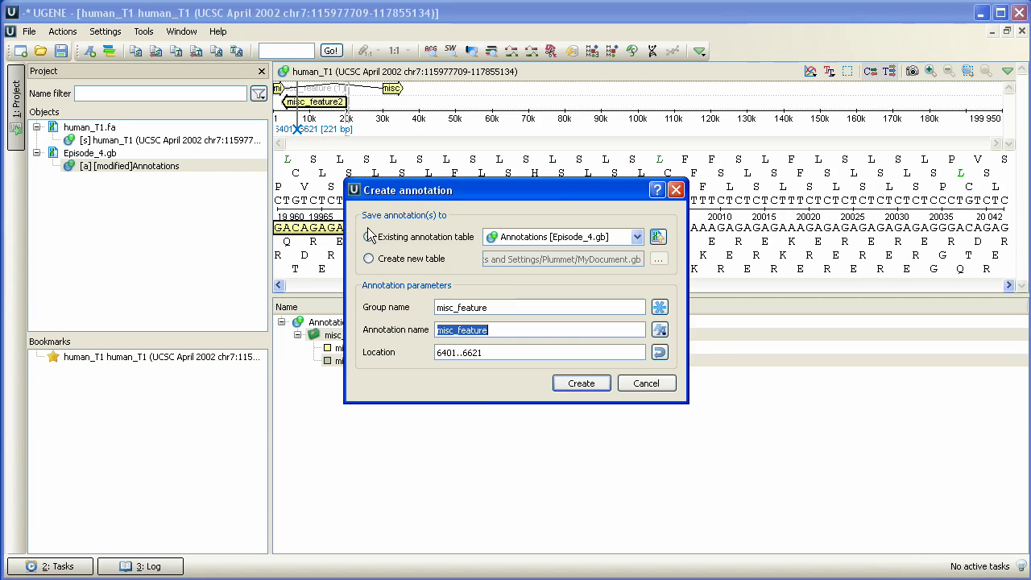
drag(487, 308, 401, 312)
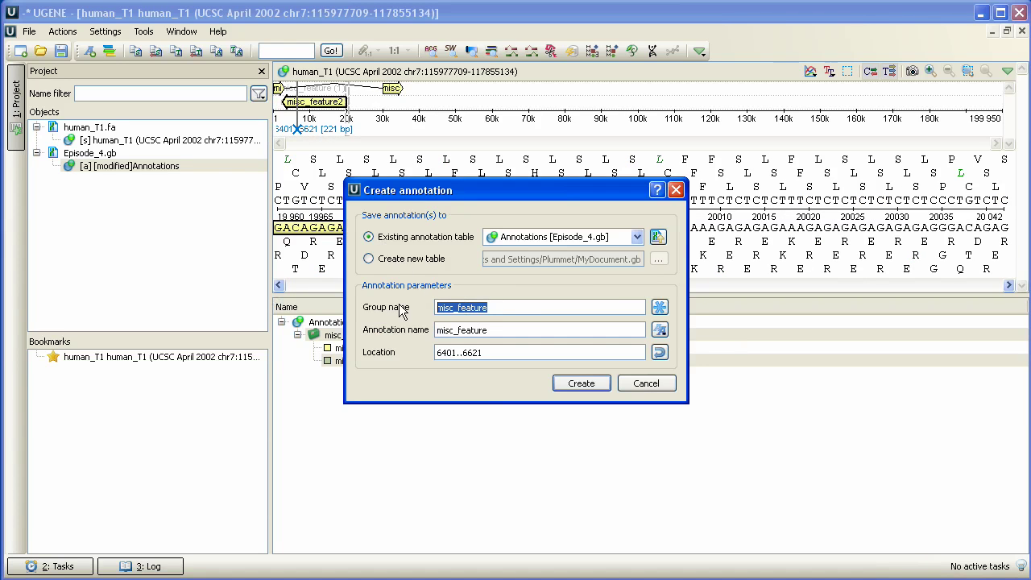
text(new_group)
key(Tab)
key(End)
text(3)
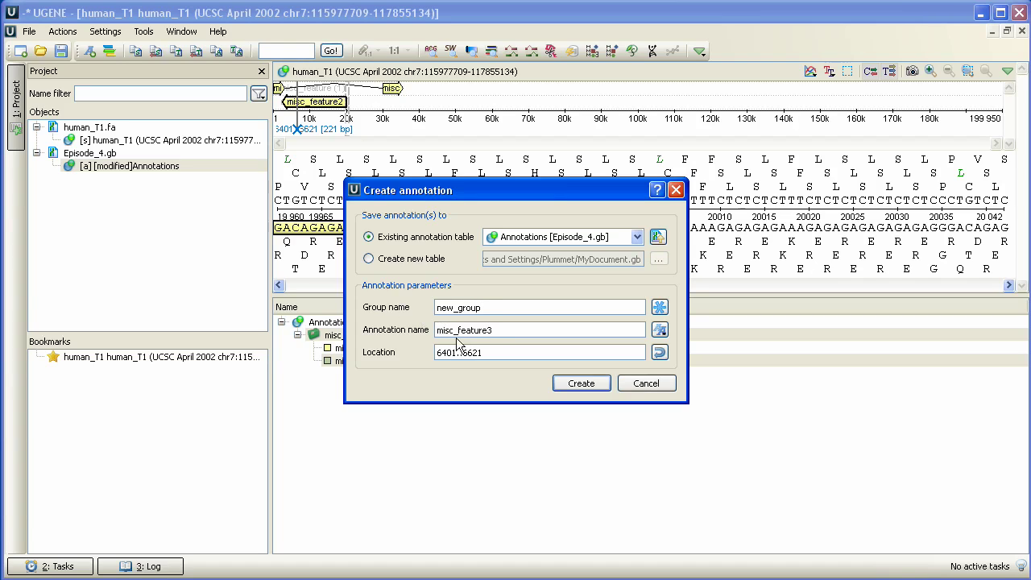
drag(493, 355, 399, 349)
text(50000..60000)
click(585, 388)
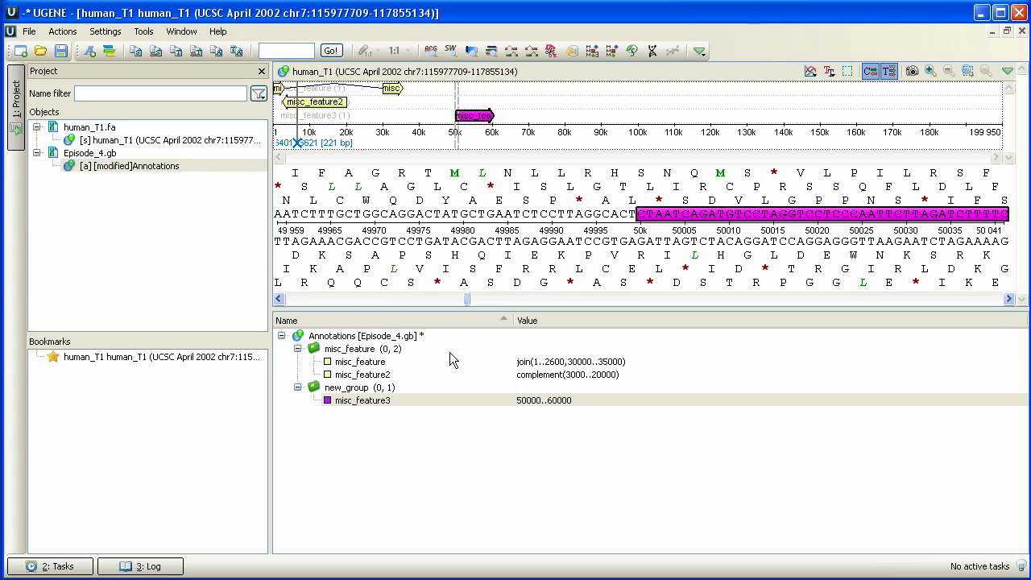
- Insert a the_qualifier qualifier with value 1 on the misc_feature annotation
mouse_move(383, 364)
click(373, 362)
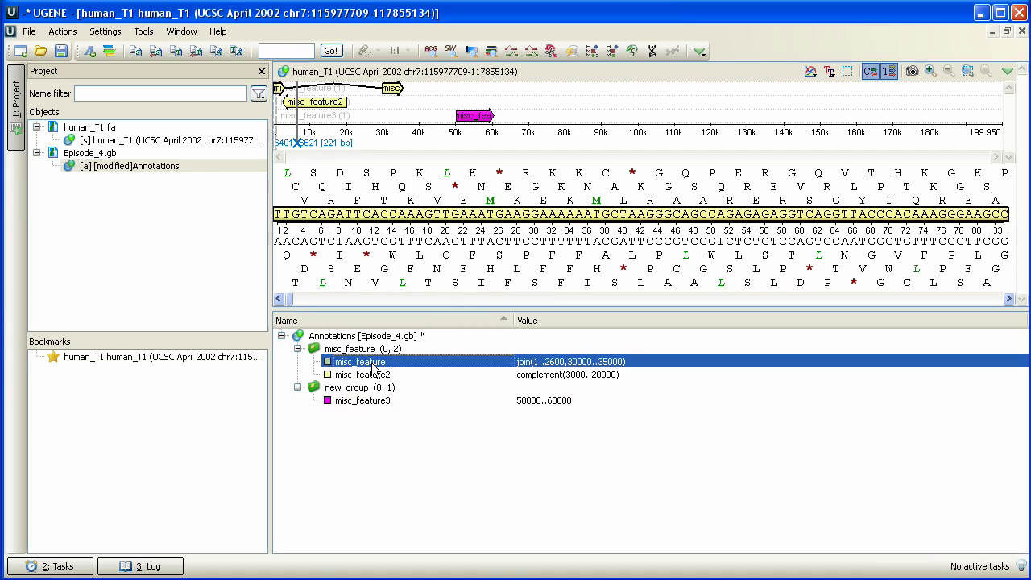
key(Insert)
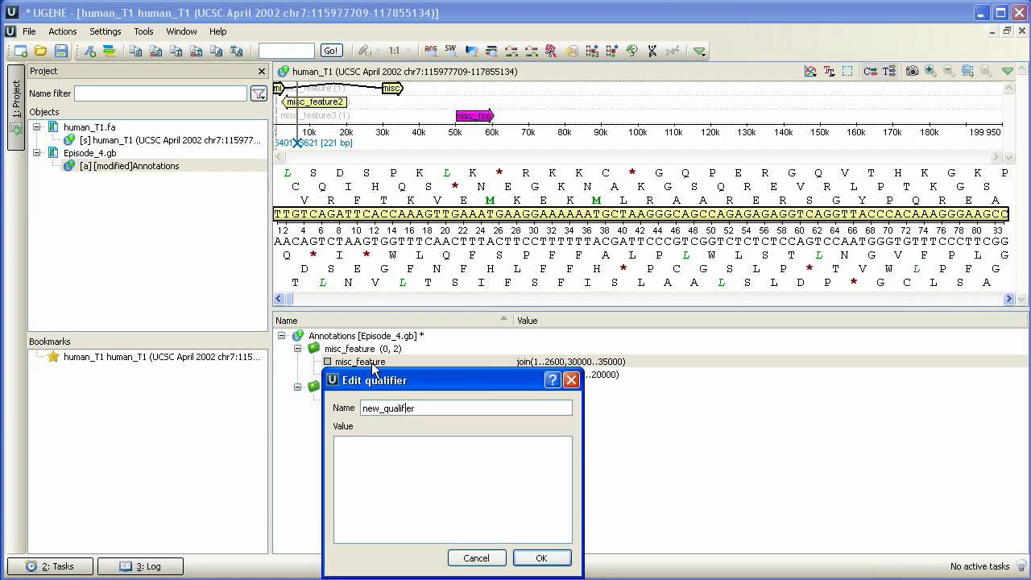
key(shift+Right)
key(shift+Right)
key(shift+Right)
text(the)
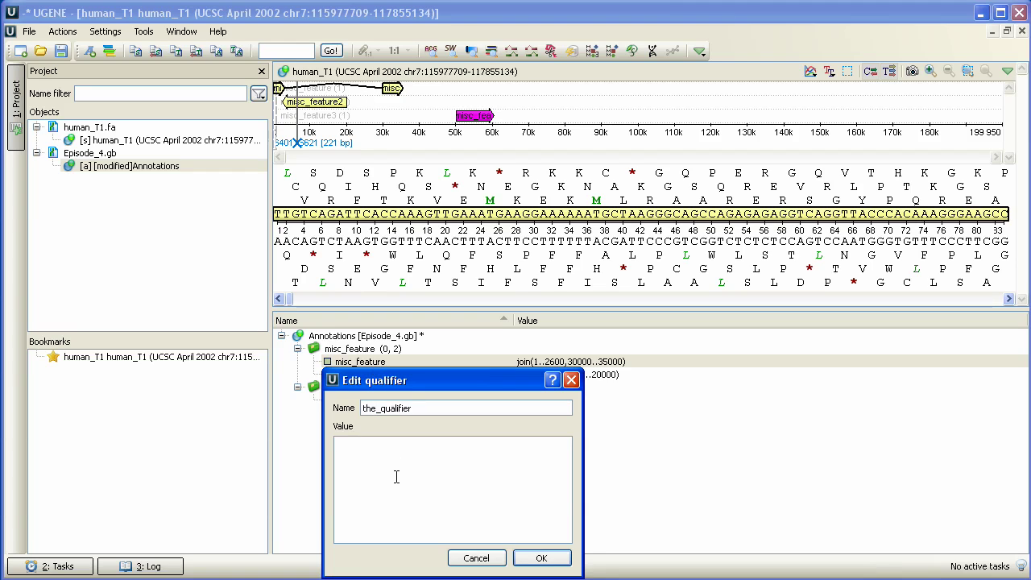
text(1)
click(542, 558)
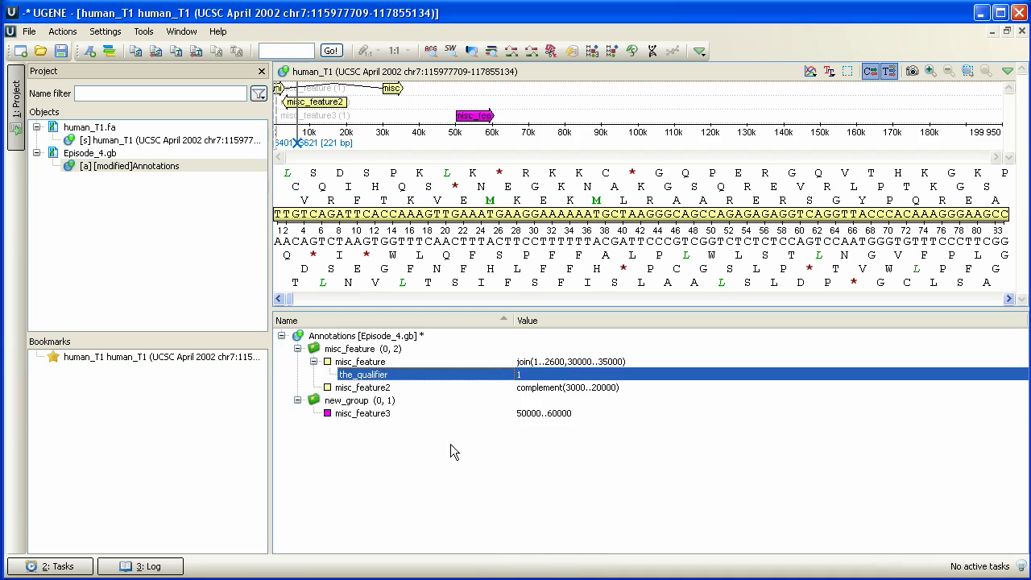
- Insert a the_qualifier qualifier with value 'value 2' on misc_feature2
click(359, 389)
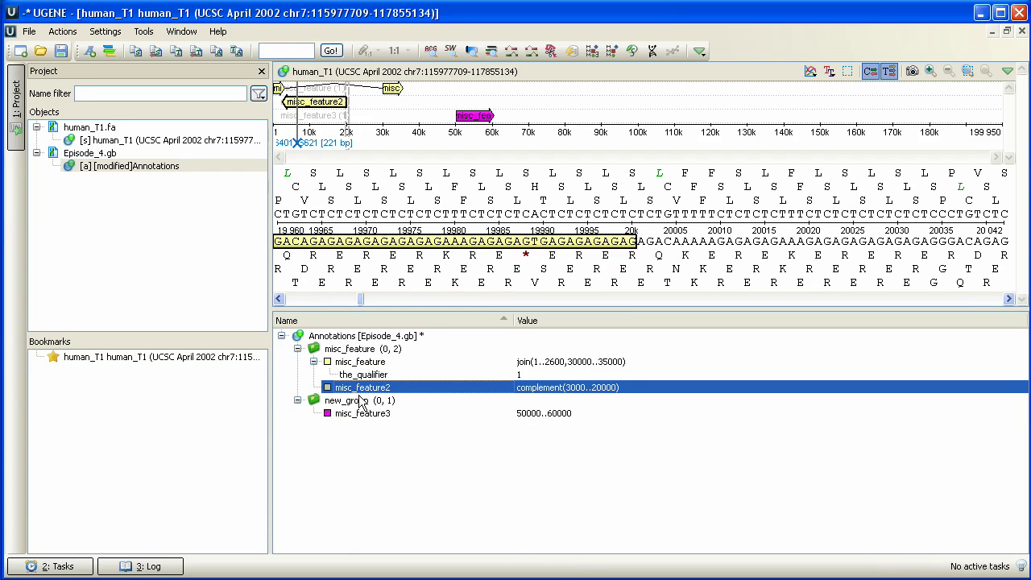
key(Insert)
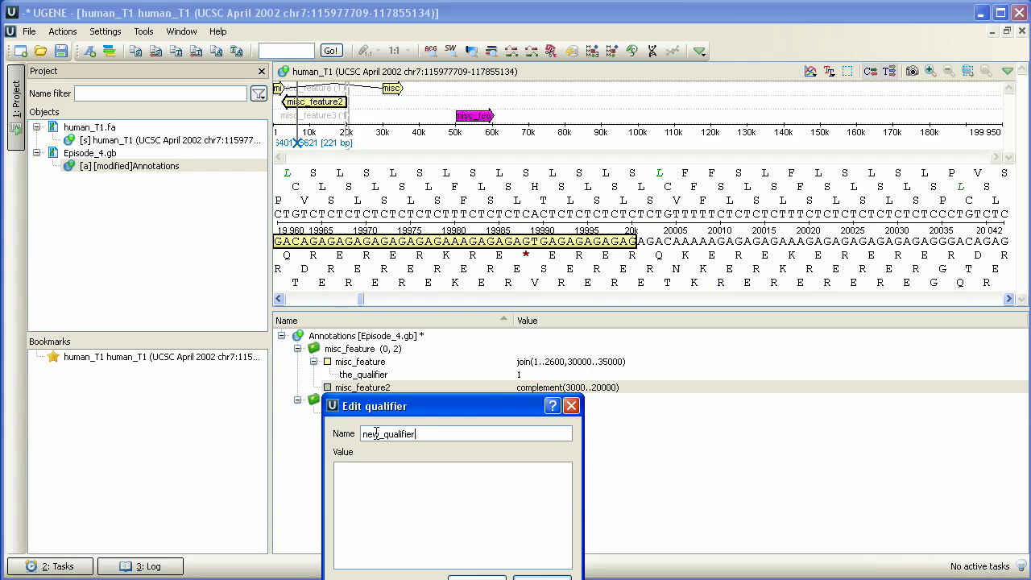
key(BackSpace)
text(the)
click(398, 472)
text(value 2)
click(477, 578)
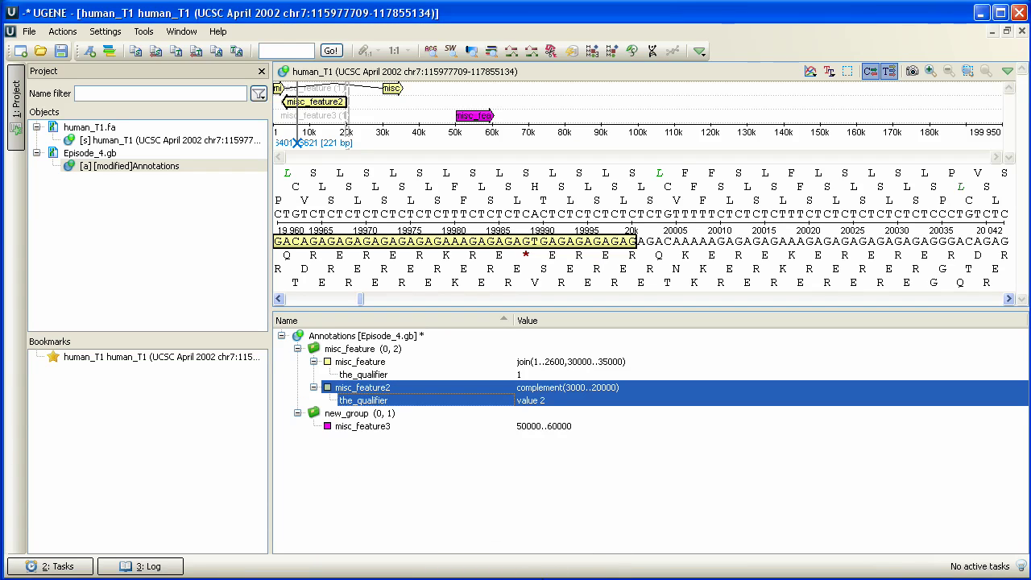
click(451, 488)
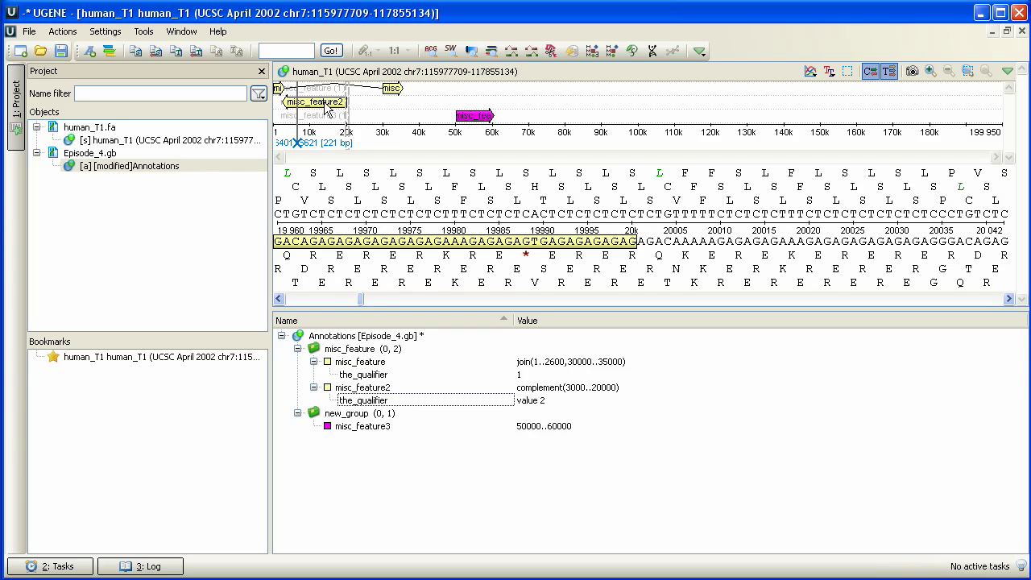
mouse_move(326, 111)
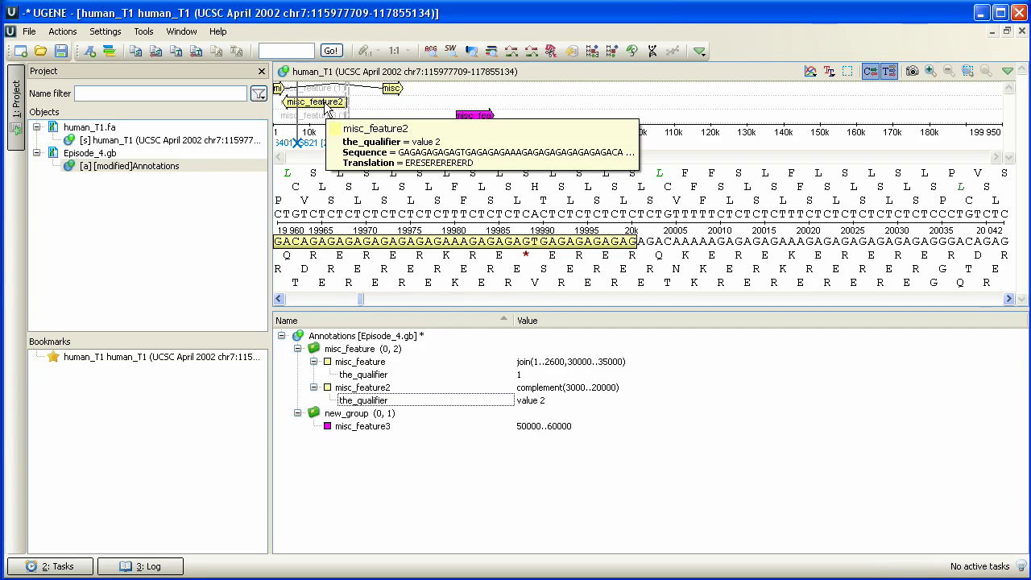
mouse_move(394, 94)
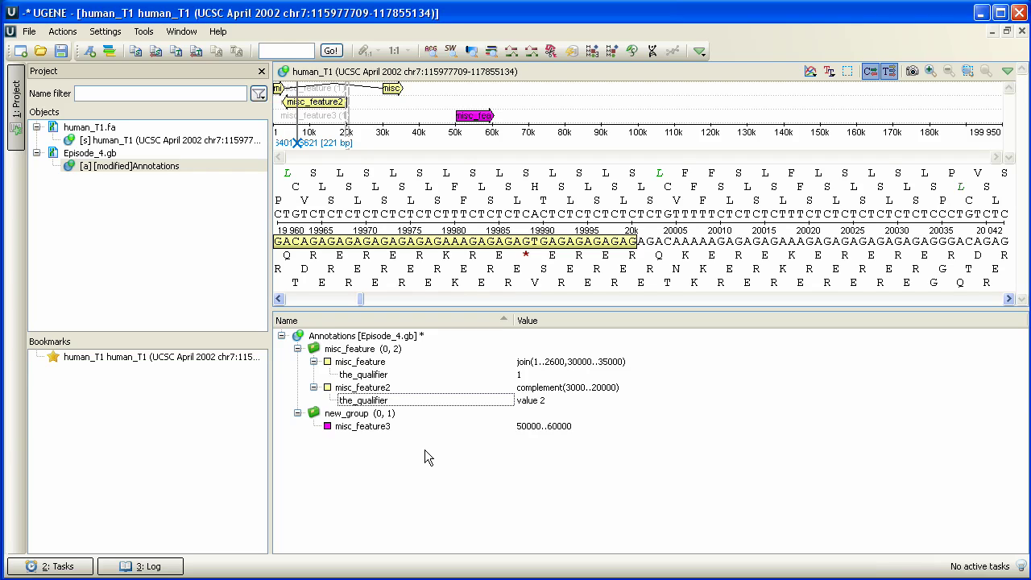
- Add a the_qualifier column to the annotations table and sort the rows by it
right_click(396, 402)
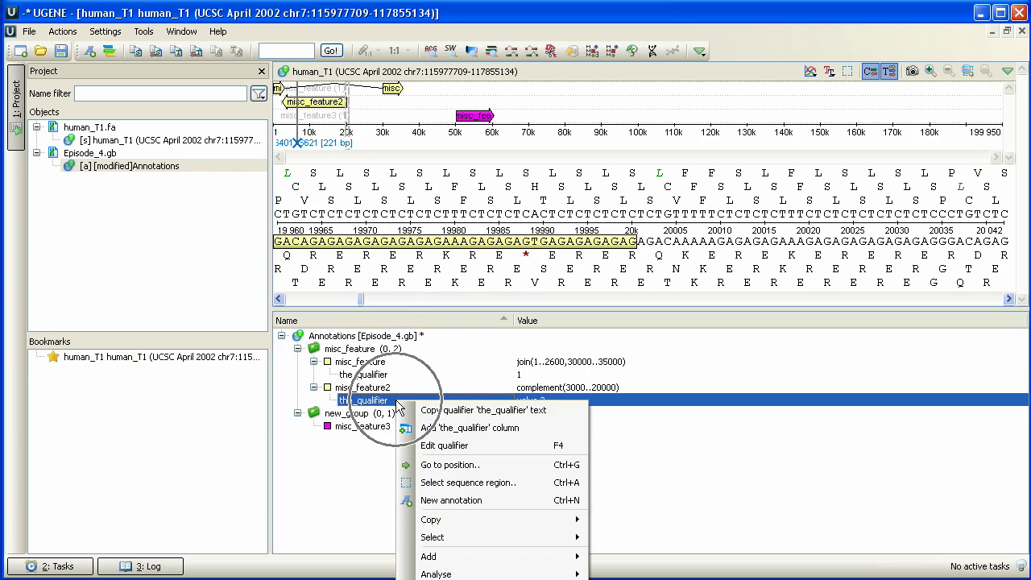
click(438, 432)
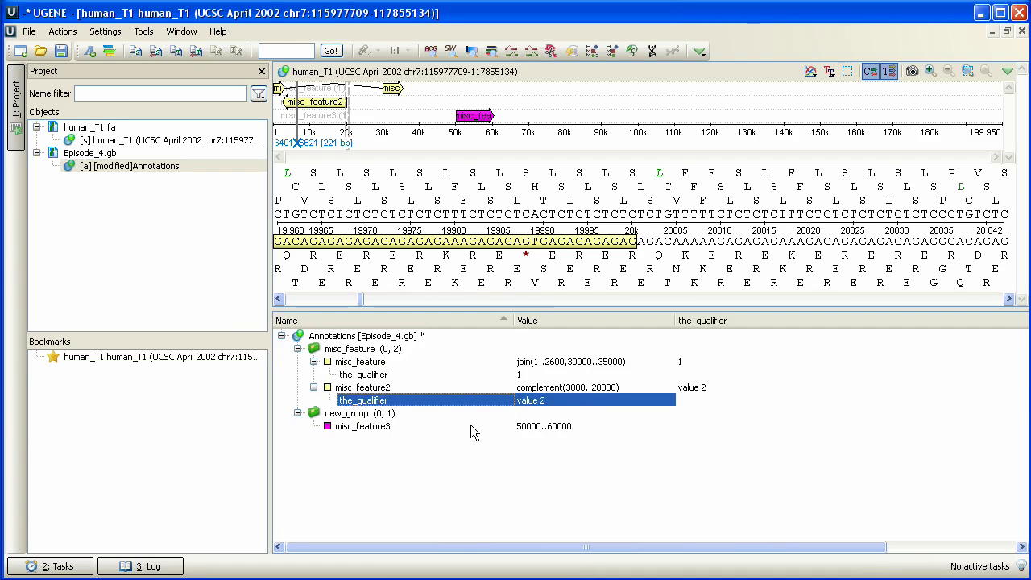
mouse_move(764, 362)
click(728, 320)
click(727, 321)
click(728, 321)
click(728, 320)
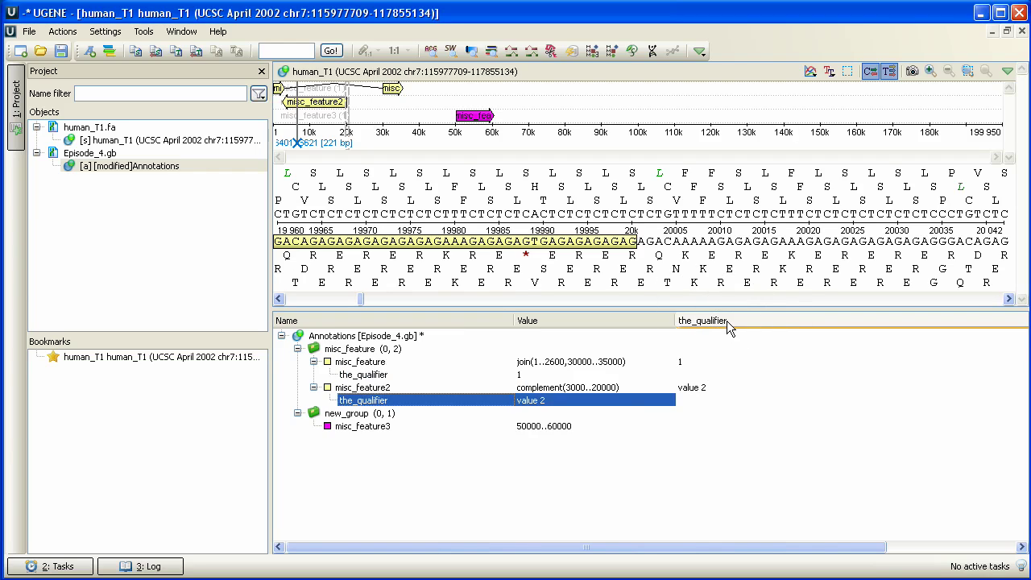